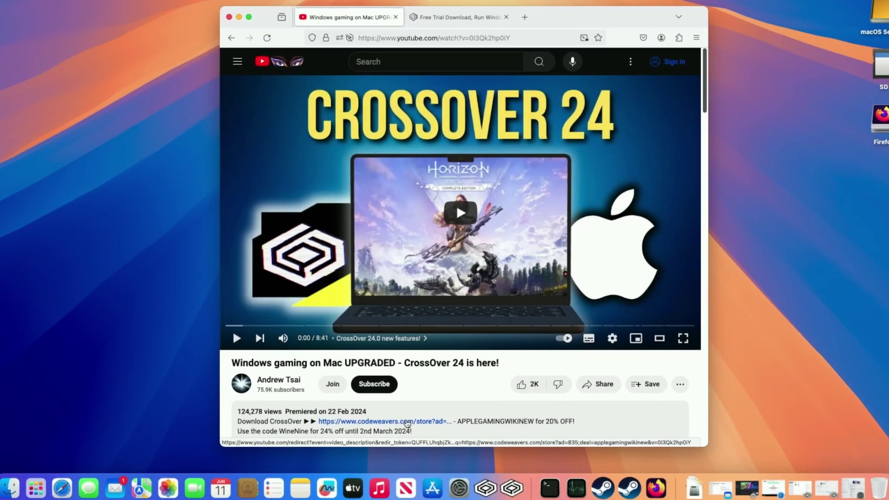
- Open the CodeWeavers store and paste and apply the promo code
{"action": "left_click", "coordinate": [403, 444]}
{"action": "scroll", "coordinate": [590, 160], "scroll_direction": "down", "scroll_amount": 3}
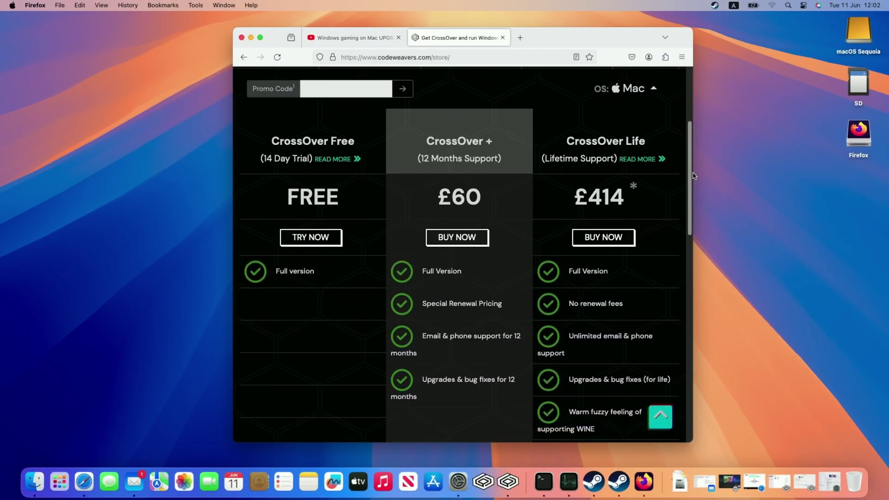
{"action": "left_click", "coordinate": [321, 85]}
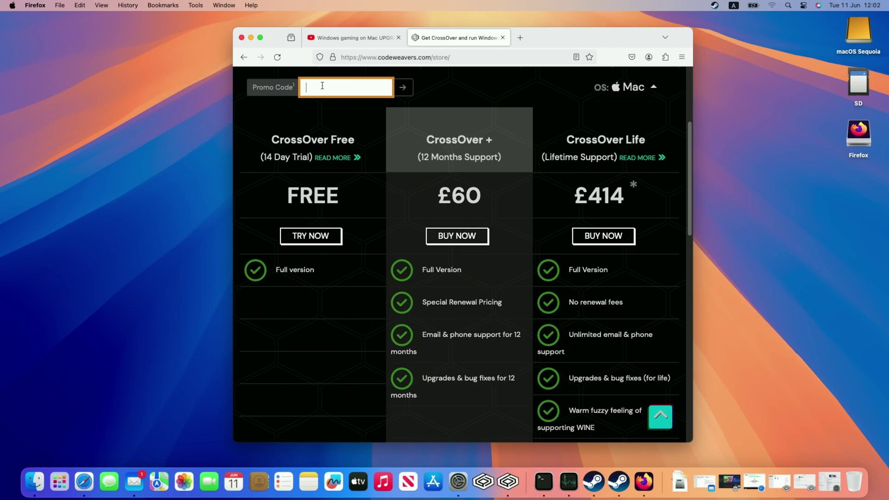
{"action": "type", "text": "APPLEGAMINGWIKINEW"}
{"action": "left_click", "coordinate": [402, 87]}
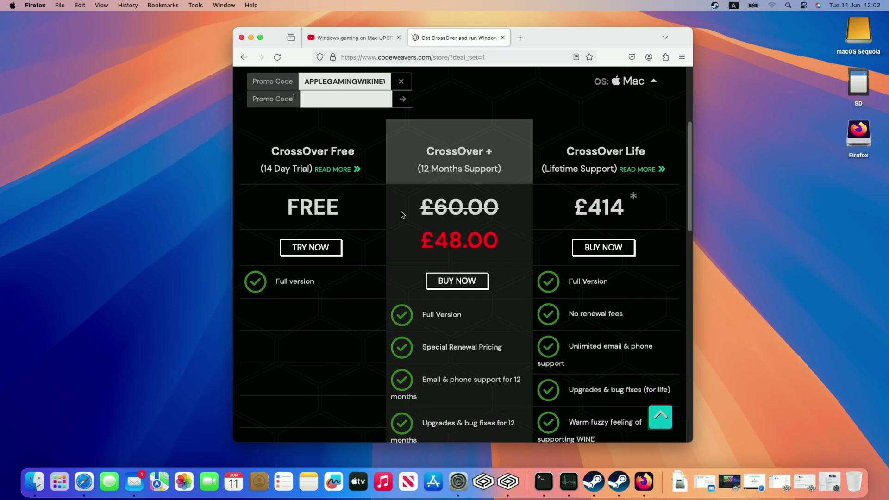
- Point out the £48.00 CrossOver + price and free trial plan, then open the trial download form
{"action": "left_click_drag", "start_coordinate": [415, 231], "coordinate": [516, 245]}
{"action": "left_click", "coordinate": [516, 246]}
{"action": "mouse_move", "coordinate": [424, 157]}
{"action": "left_mouse_down"}
{"action": "mouse_move", "coordinate": [494, 153]}
{"action": "mouse_move", "coordinate": [428, 148]}
{"action": "left_mouse_up"}
{"action": "left_click", "coordinate": [497, 149]}
{"action": "left_click", "coordinate": [428, 148]}
{"action": "left_click_drag", "start_coordinate": [270, 147], "coordinate": [346, 179]}
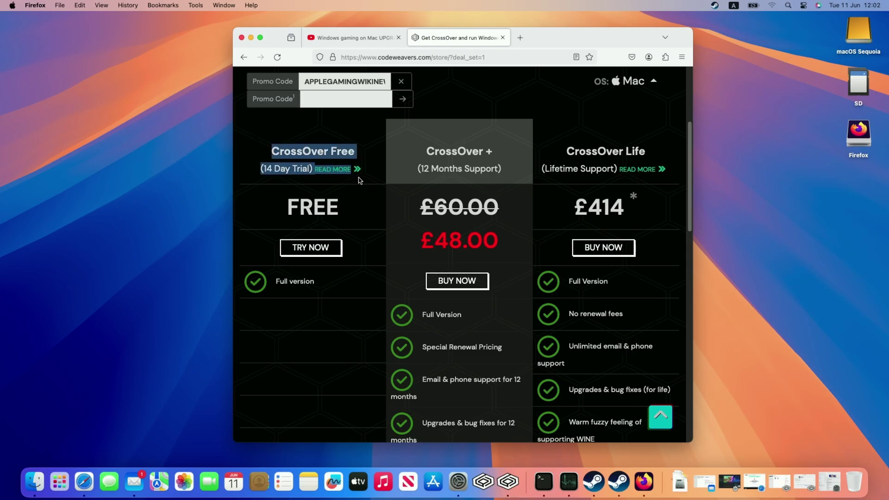
{"action": "left_click", "coordinate": [267, 171]}
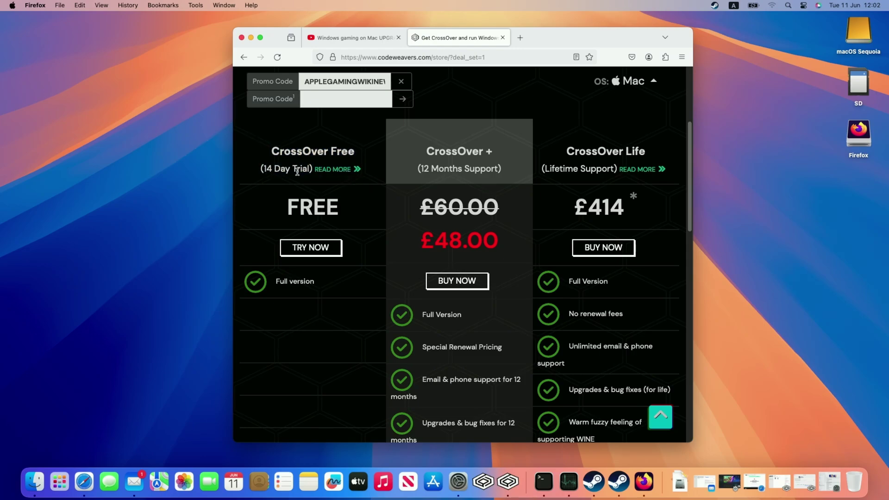
{"action": "left_click", "coordinate": [324, 249]}
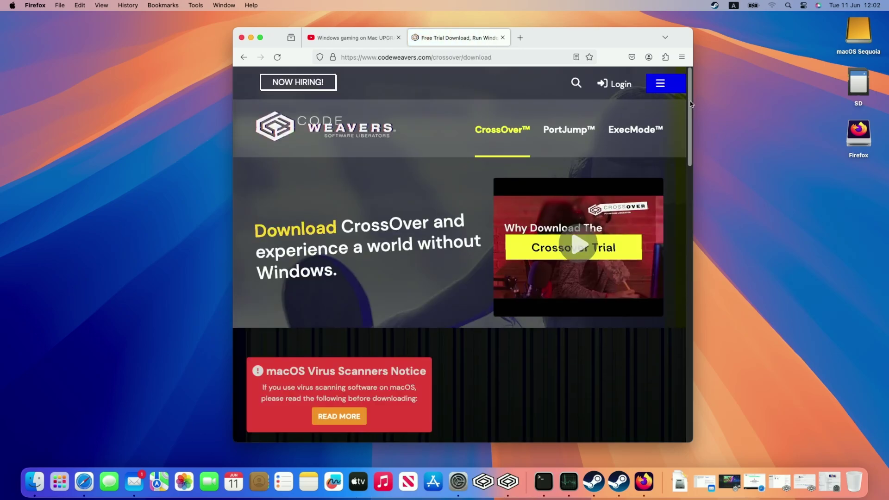
{"action": "scroll", "coordinate": [678, 185], "scroll_direction": "down", "scroll_amount": 7}
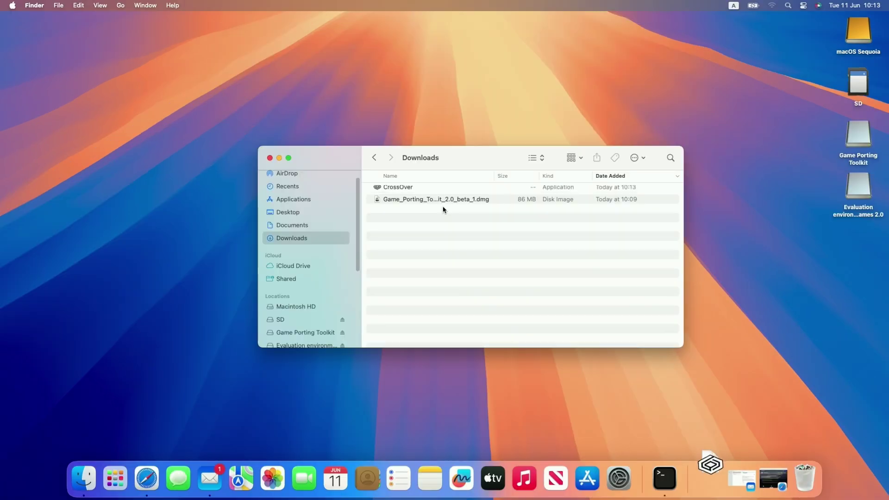
- Move the downloaded CrossOver into Applications and launch it
{"action": "left_click", "coordinate": [407, 192]}
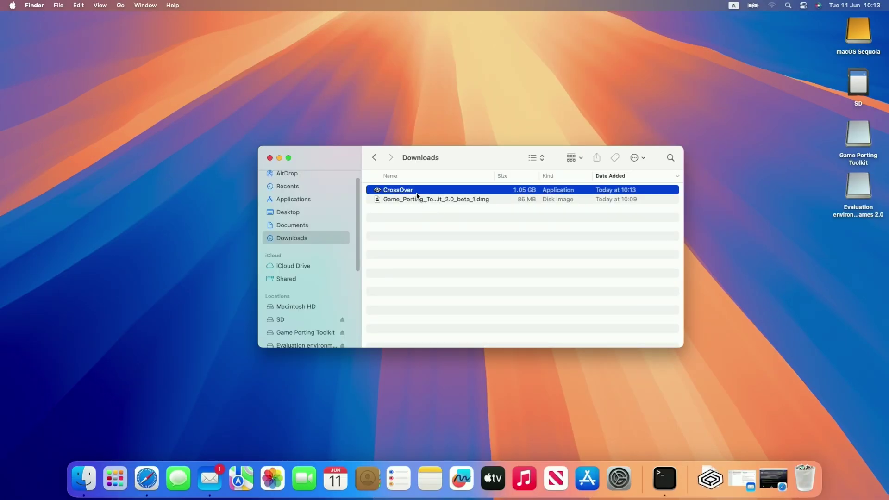
{"action": "left_click_drag", "start_coordinate": [401, 191], "coordinate": [318, 199]}
{"action": "left_click", "coordinate": [318, 198]}
{"action": "double_click", "coordinate": [489, 262]}
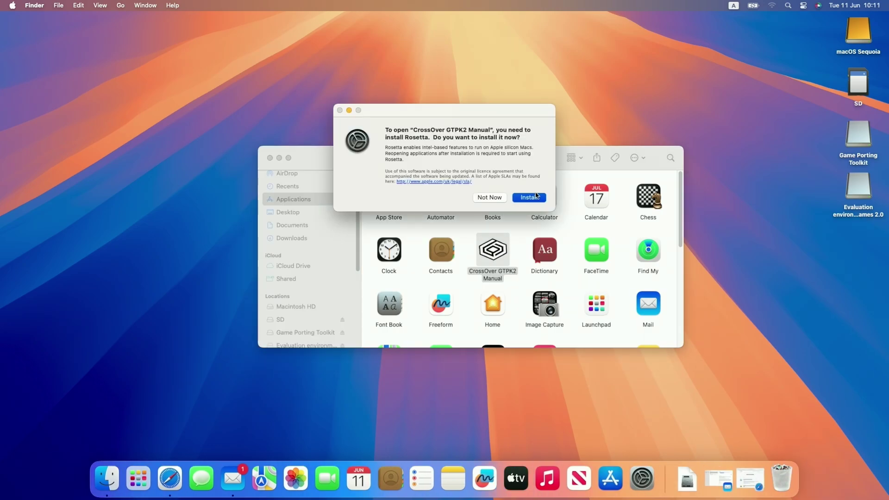
- Install Rosetta and start CrossOver in trial mode
{"action": "left_click", "coordinate": [527, 198]}
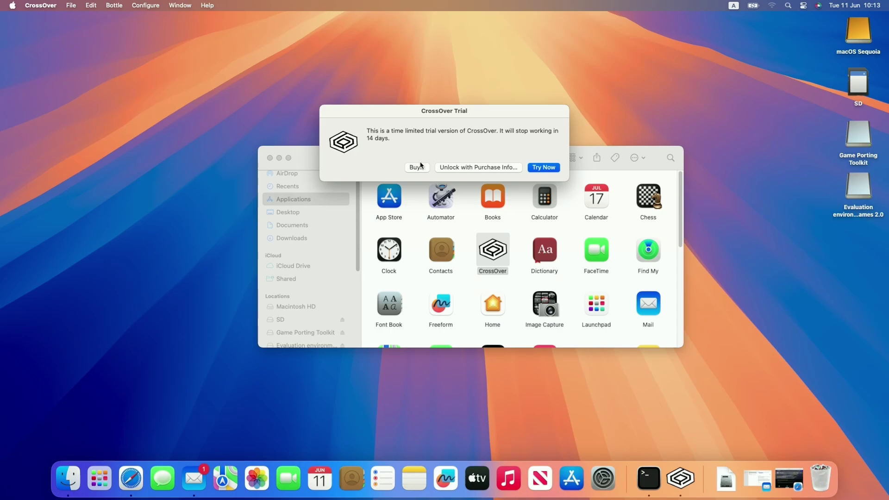
{"action": "left_click", "coordinate": [463, 168]}
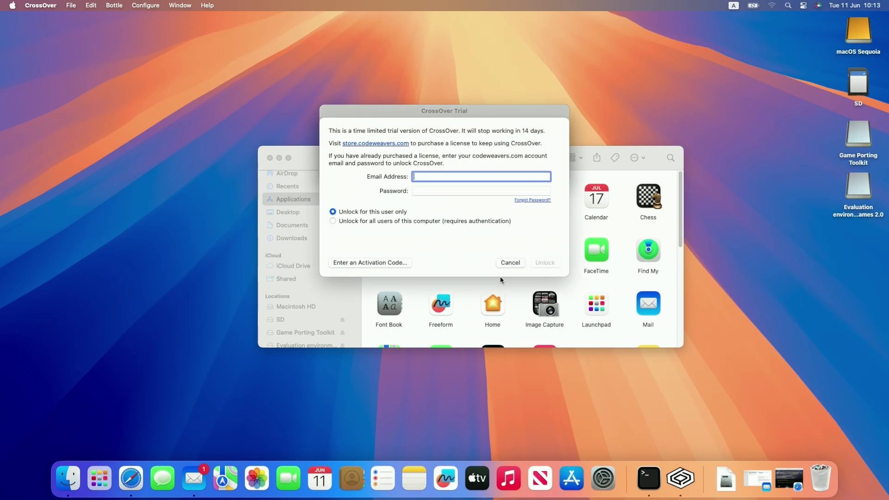
{"action": "left_click", "coordinate": [508, 263]}
{"action": "left_click", "coordinate": [542, 169]}
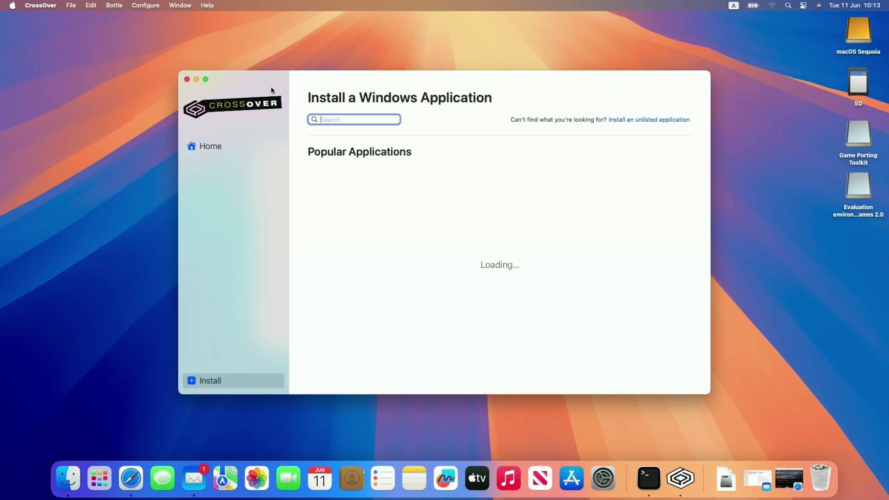
- Quit CrossOver from its app menu, back in the Applications folder
{"action": "left_click", "coordinate": [40, 5]}
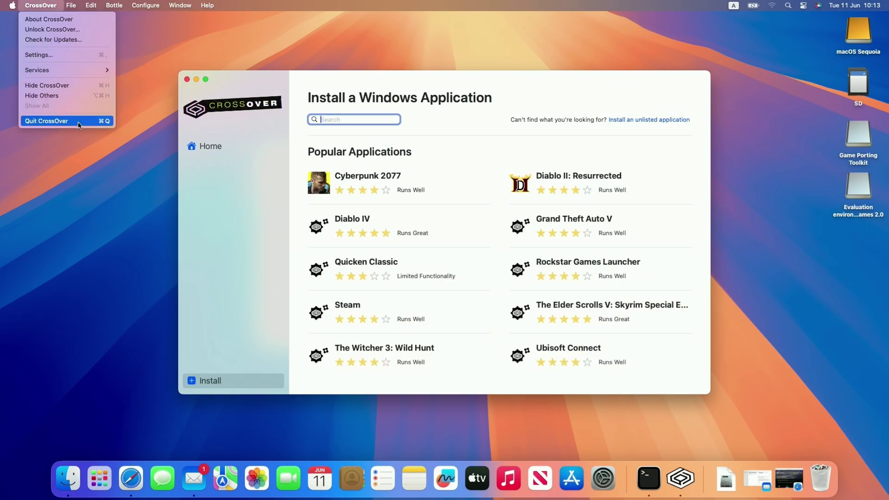
{"action": "left_click", "coordinate": [79, 121]}
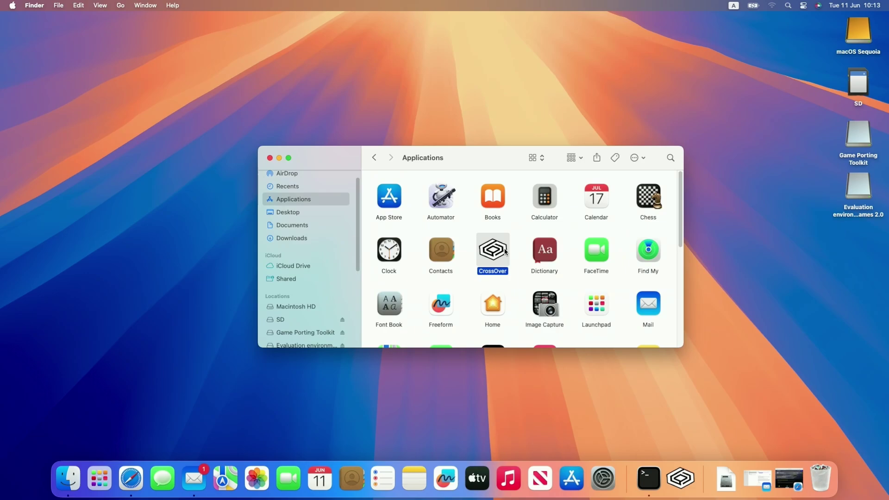
{"action": "left_click", "coordinate": [520, 234]}
{"action": "left_click", "coordinate": [504, 250]}
{"action": "left_click", "coordinate": [512, 275]}
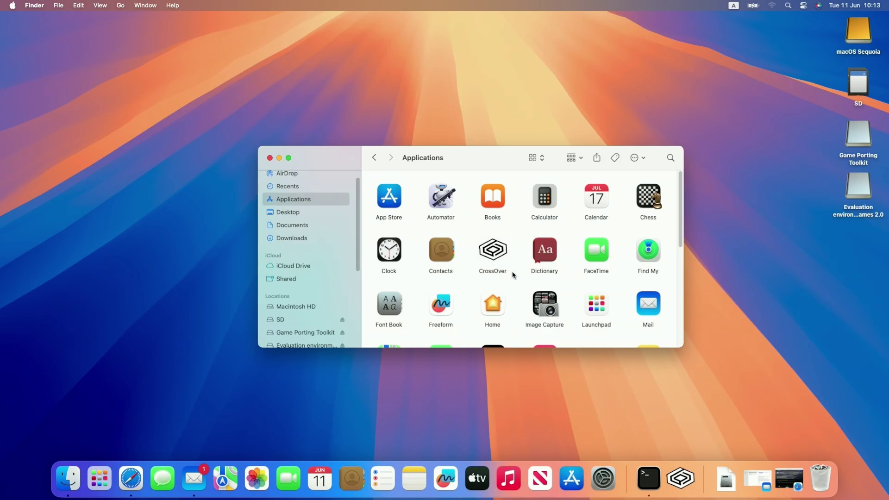
{"action": "left_click", "coordinate": [506, 272]}
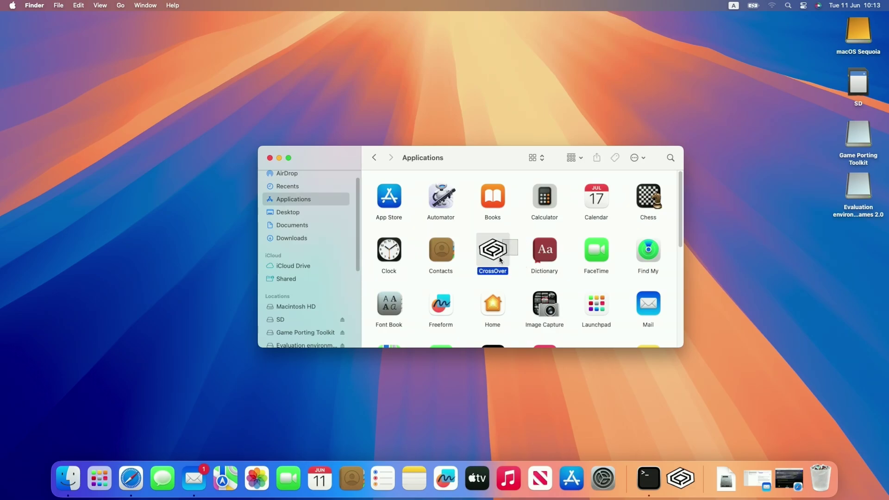
{"action": "left_click", "coordinate": [507, 281]}
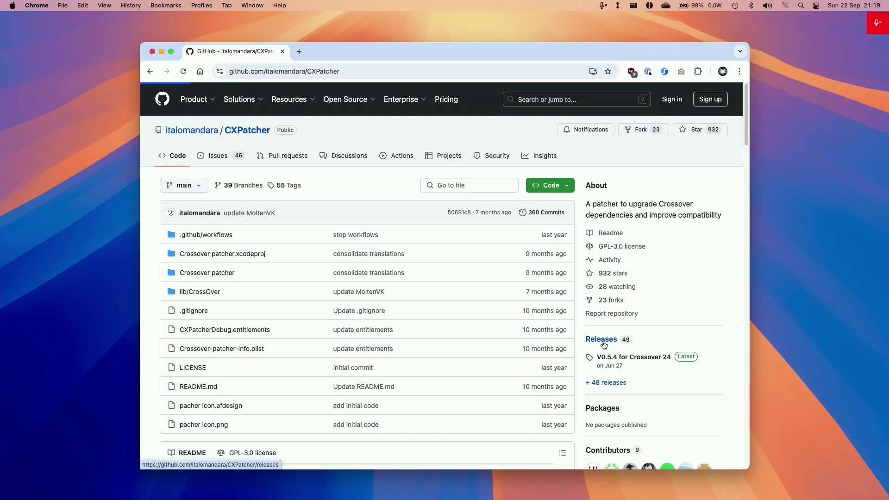
- Open CXPatcher's releases page and highlight the V0.5.6 Prerelease title and d3dmetal note
{"action": "left_click", "coordinate": [601, 340]}
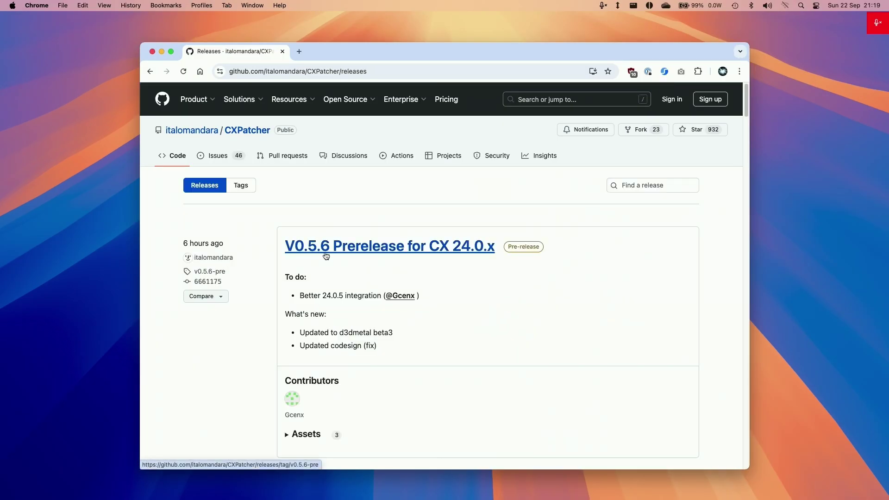
{"action": "left_click", "coordinate": [150, 71]}
{"action": "left_click", "coordinate": [324, 73]}
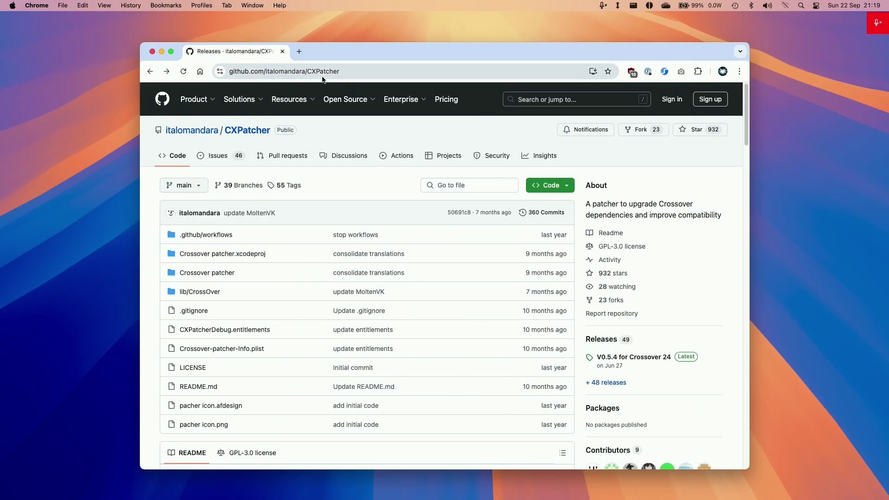
{"action": "left_click", "coordinate": [594, 342]}
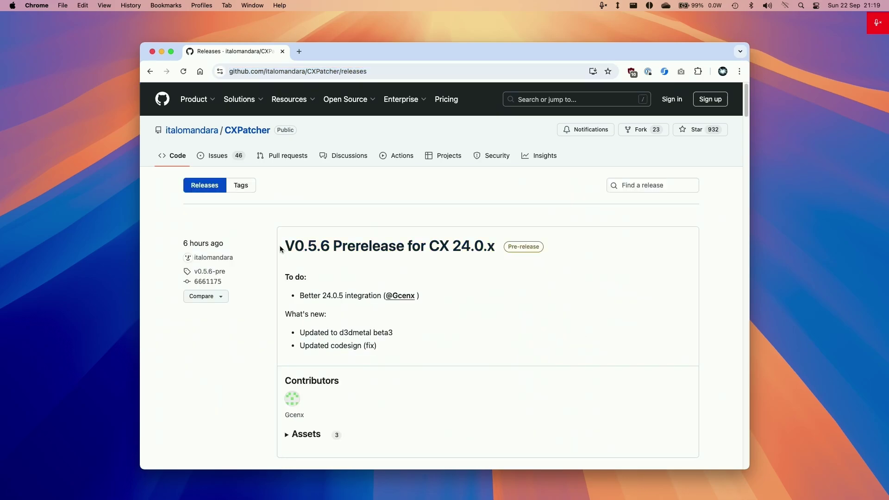
{"action": "left_click_drag", "start_coordinate": [280, 249], "coordinate": [493, 252]}
{"action": "left_click", "coordinate": [327, 303]}
{"action": "left_click_drag", "start_coordinate": [338, 333], "coordinate": [389, 333]}
{"action": "left_click", "coordinate": [456, 310]}
- Expand the V0.5.6 Assets and download CXPatcher.app.zip
{"action": "scroll", "coordinate": [445, 271], "scroll_direction": "down", "scroll_amount": 5}
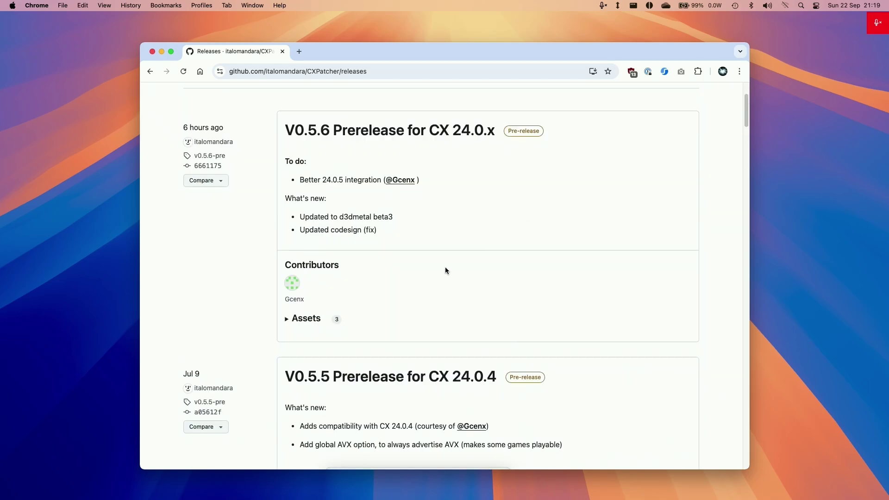
{"action": "left_click", "coordinate": [296, 324]}
{"action": "left_click", "coordinate": [326, 340]}
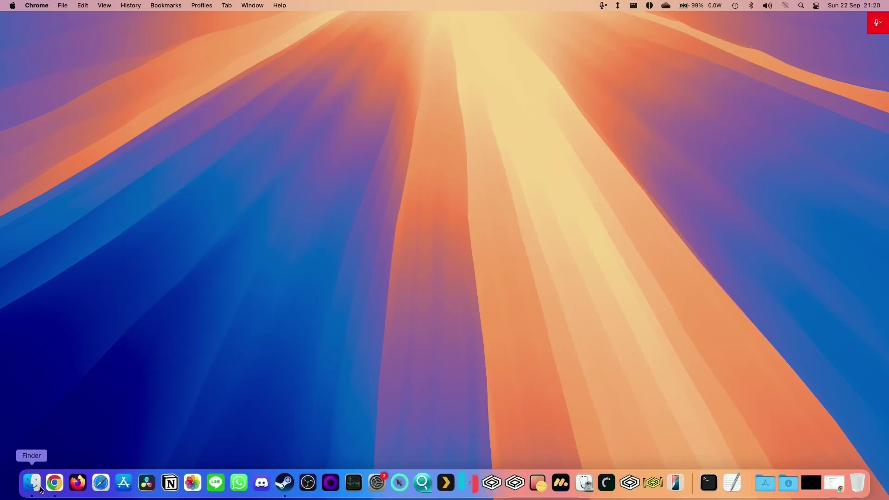
- Unzip CXPatcher.app.zip from Downloads, move CXPatcher into Applications, and try launching it
{"action": "left_click", "coordinate": [32, 484]}
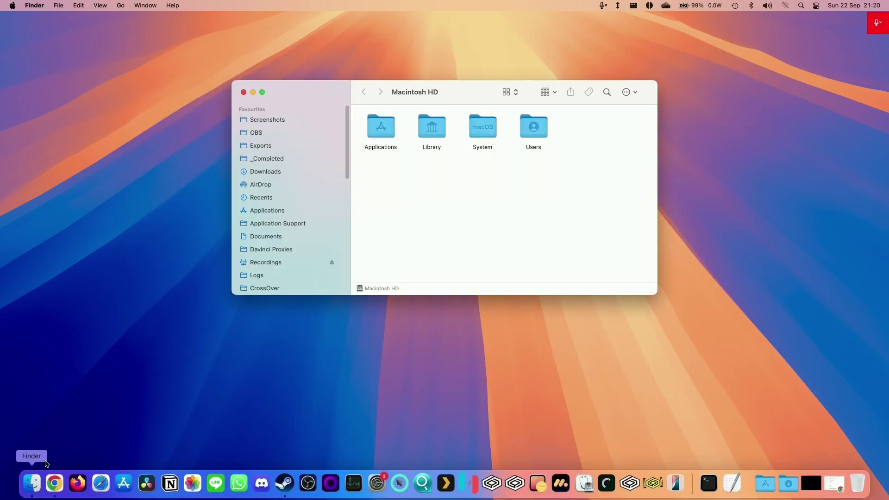
{"action": "left_click", "coordinate": [272, 172]}
{"action": "left_click", "coordinate": [380, 199]}
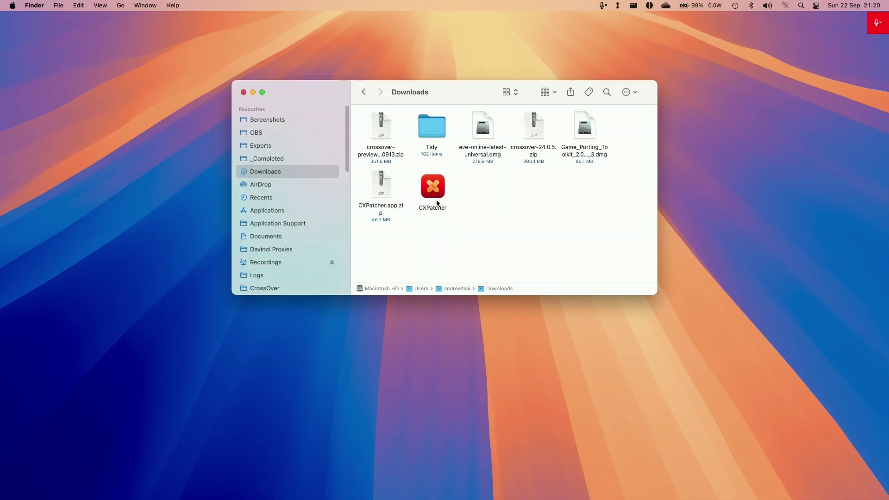
{"action": "left_click_drag", "start_coordinate": [436, 202], "coordinate": [562, 119]}
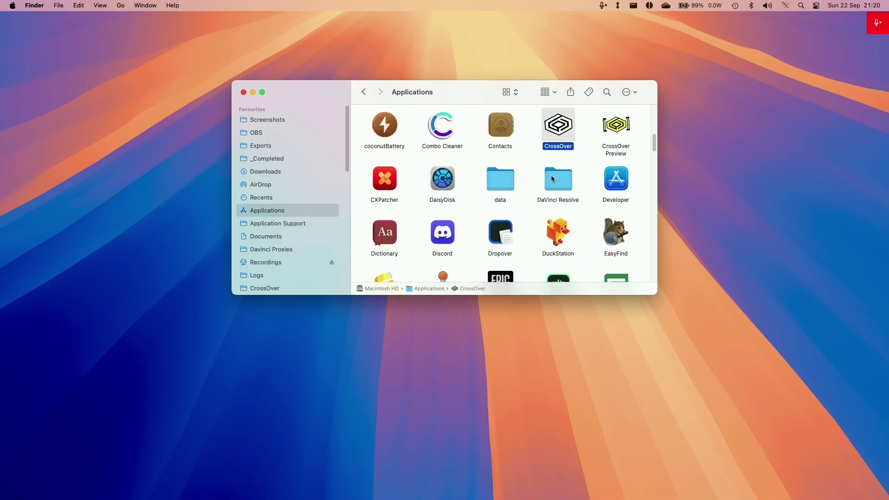
{"action": "double_click", "coordinate": [383, 186]}
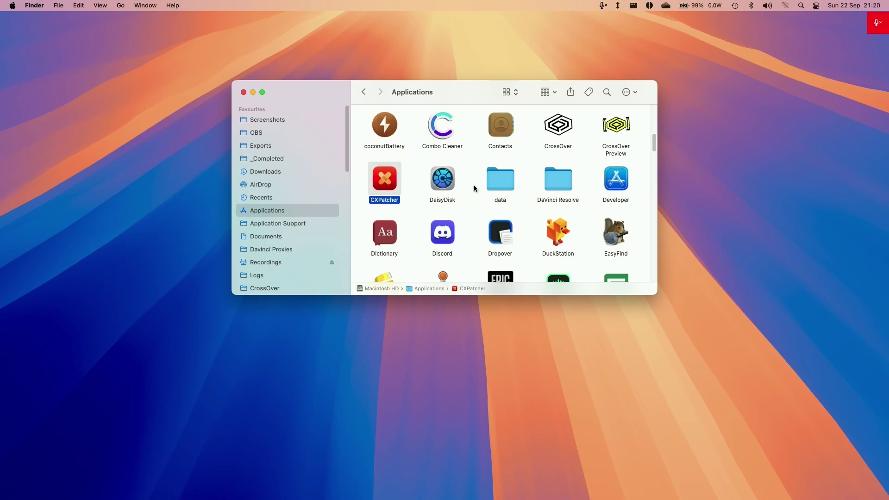
{"action": "right_click", "coordinate": [385, 184]}
- Try opening the blocked CXPatcher, then go to Privacy & Security in System Settings
{"action": "left_click", "coordinate": [386, 184]}
{"action": "left_click", "coordinate": [12, 5]}
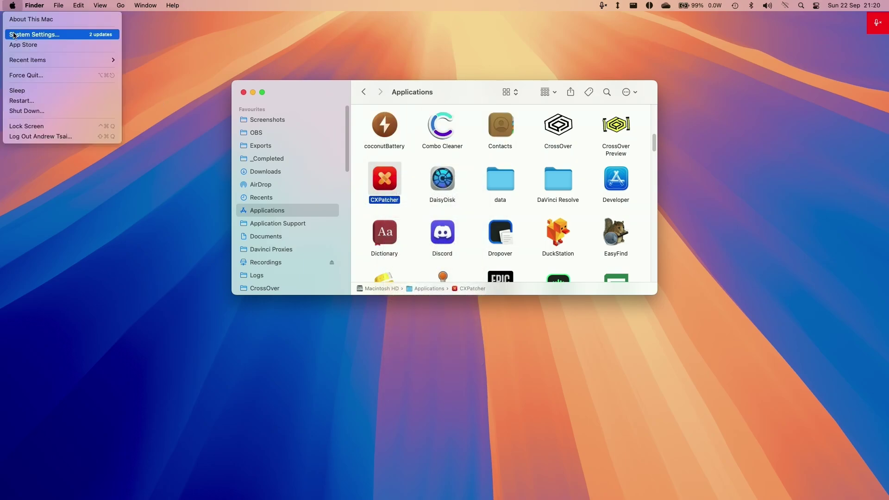
{"action": "left_click", "coordinate": [14, 34]}
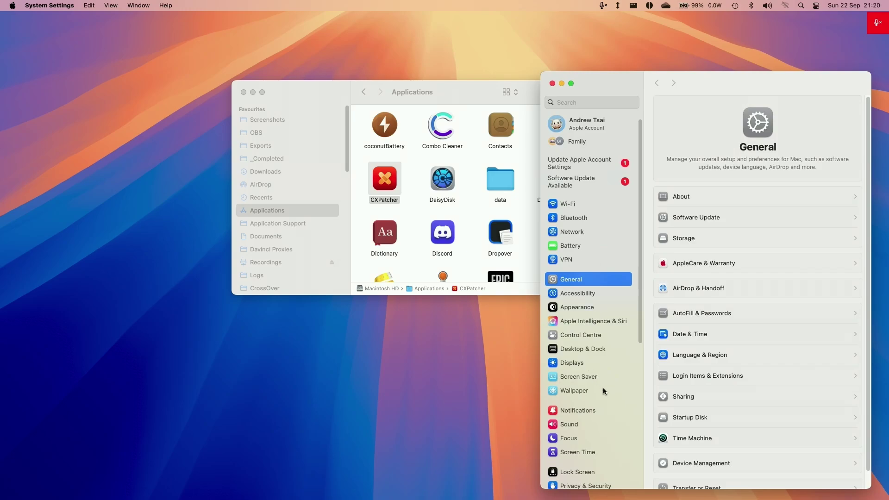
{"action": "scroll", "coordinate": [604, 392], "scroll_direction": "down", "scroll_amount": 5}
{"action": "left_click", "coordinate": [607, 373]}
{"action": "scroll", "coordinate": [840, 344], "scroll_direction": "down", "scroll_amount": 10}
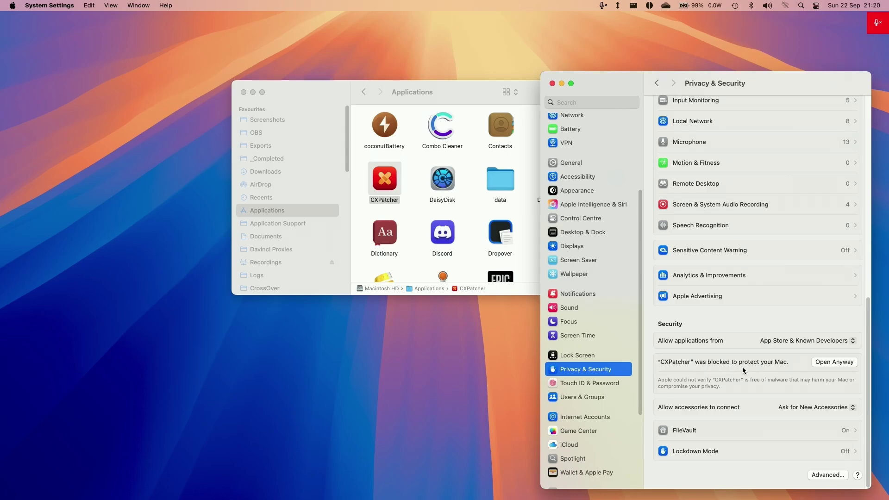
- Allow CXPatcher with Open Anyway and authorise it with the administrator password
{"action": "left_click", "coordinate": [834, 362]}
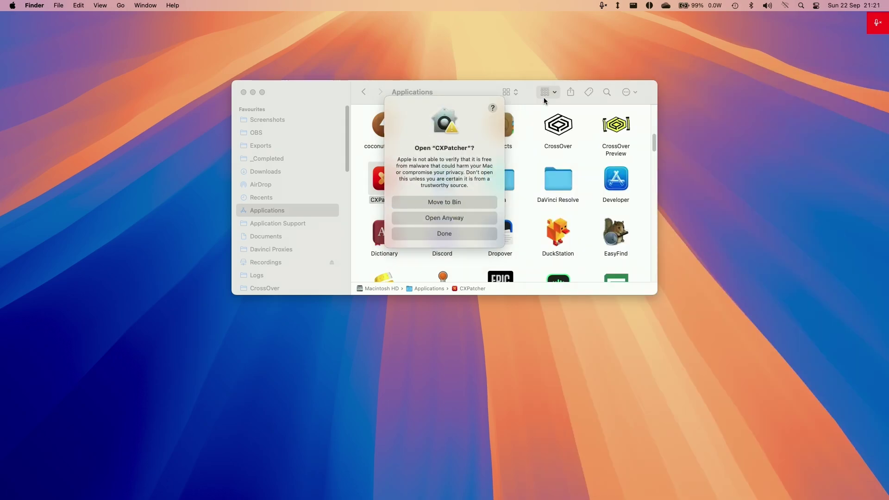
{"action": "left_click", "coordinate": [457, 218]}
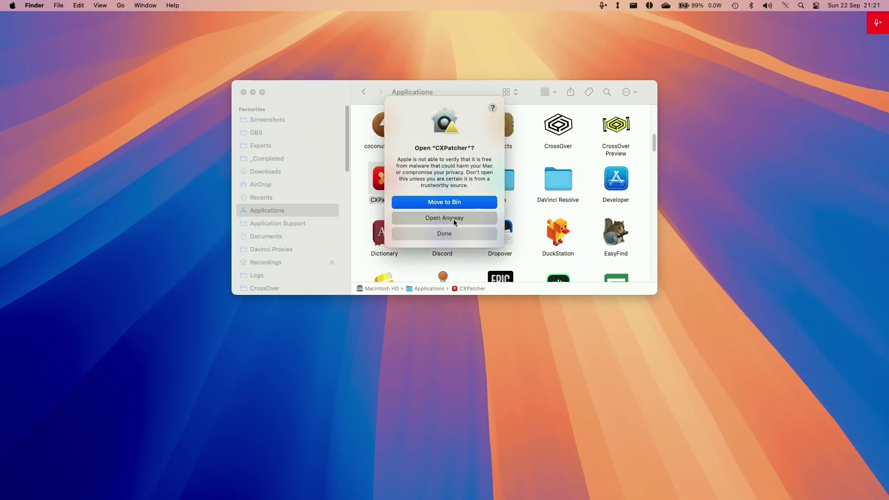
{"action": "left_click", "coordinate": [460, 223]}
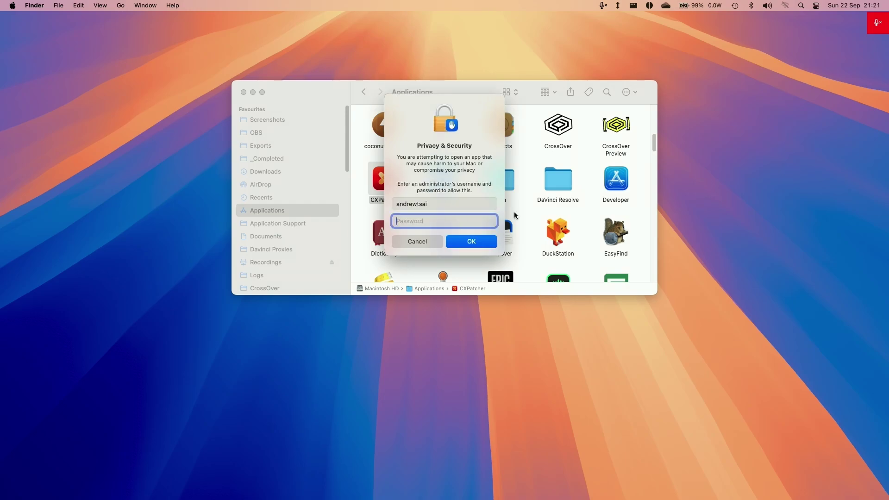
{"action": "type", "text": "•"}
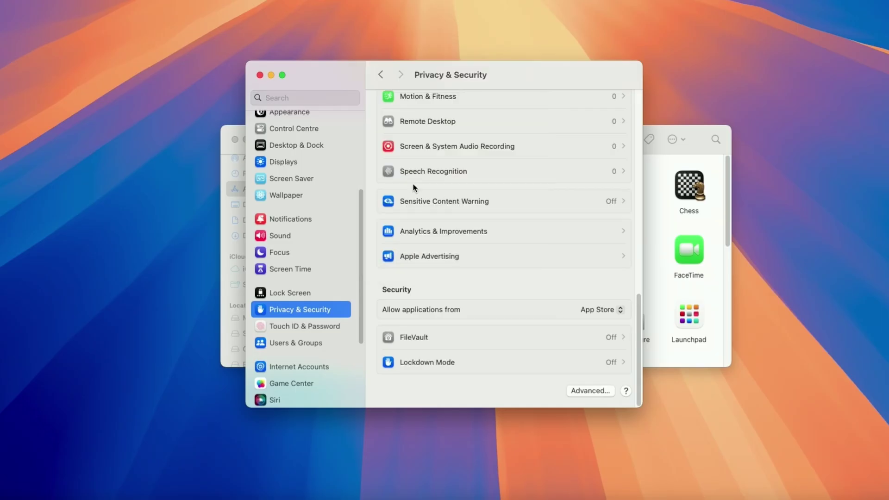
{"action": "left_click", "coordinate": [260, 75]}
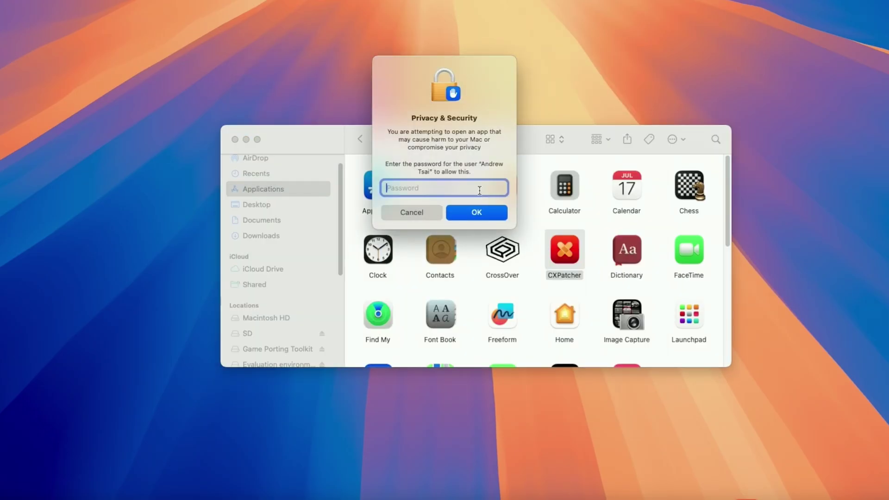
{"action": "type", "text": "•••••••••"}
{"action": "key", "text": "Return"}
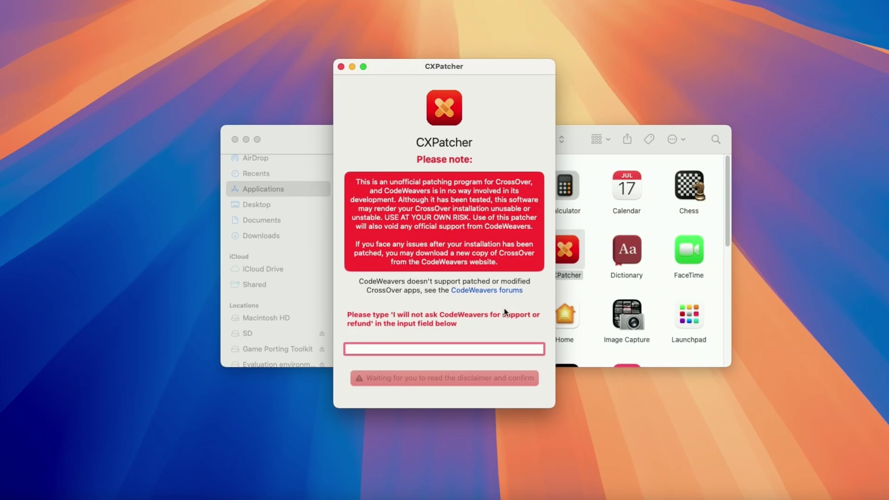
- Type 'I will not ask CodeWeavers for support or refund' into the disclaimer field
{"action": "type", "text": "I will not ask CodeWeavers for"}
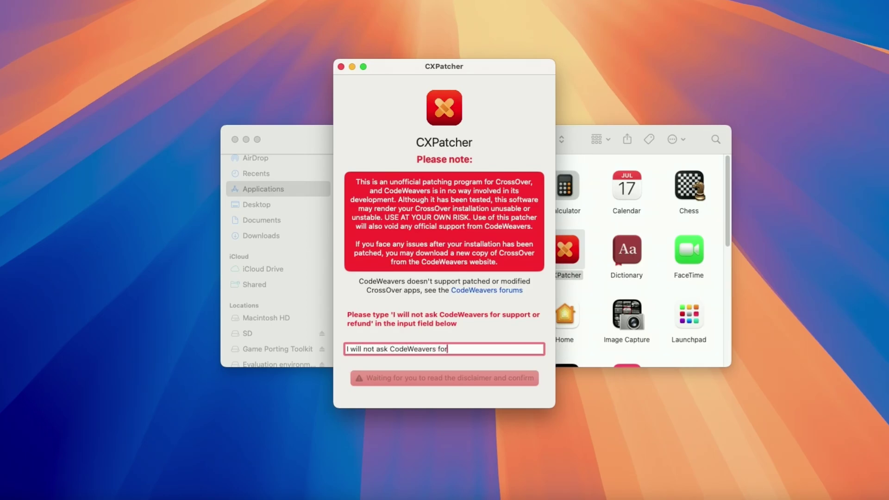
{"action": "type", "text": " support or refund"}
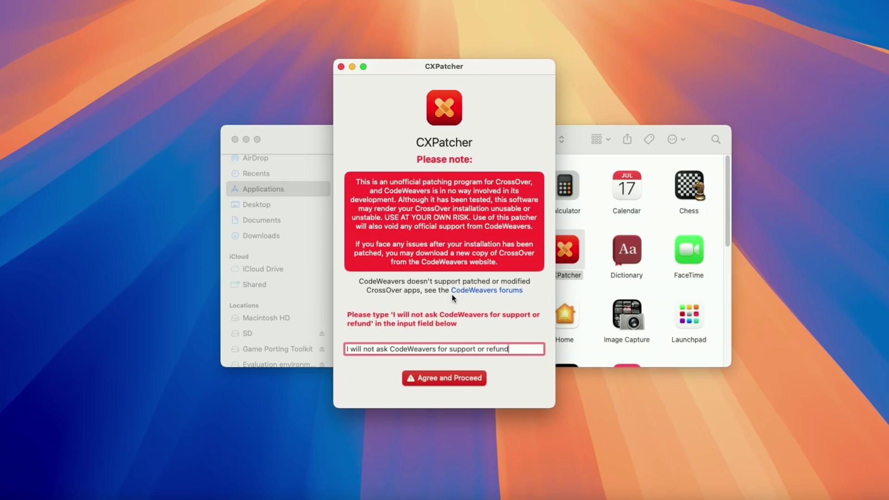
{"action": "left_click_drag", "start_coordinate": [531, 349], "coordinate": [412, 340]}
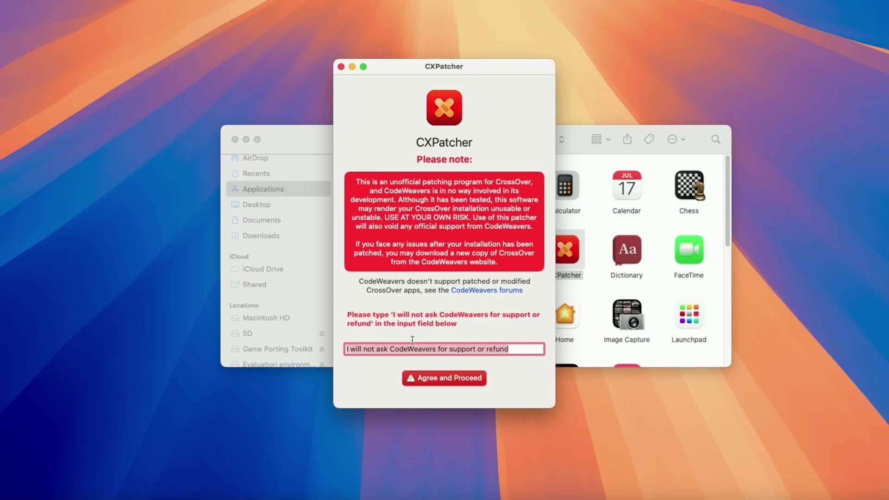
{"action": "left_click", "coordinate": [386, 351]}
- Accept the disclaimer and place the patcher window beside the Applications folder
{"action": "left_click", "coordinate": [445, 379]}
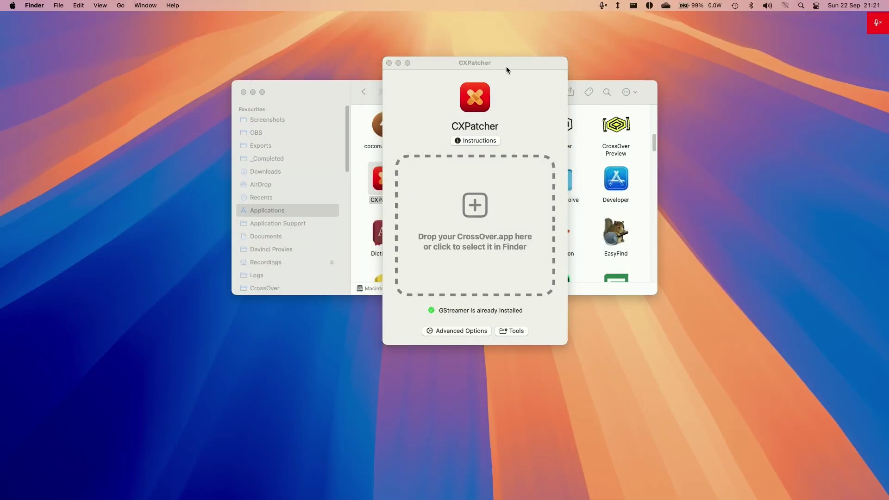
{"action": "left_click_drag", "start_coordinate": [506, 66], "coordinate": [269, 114]}
{"action": "left_click", "coordinate": [297, 343]}
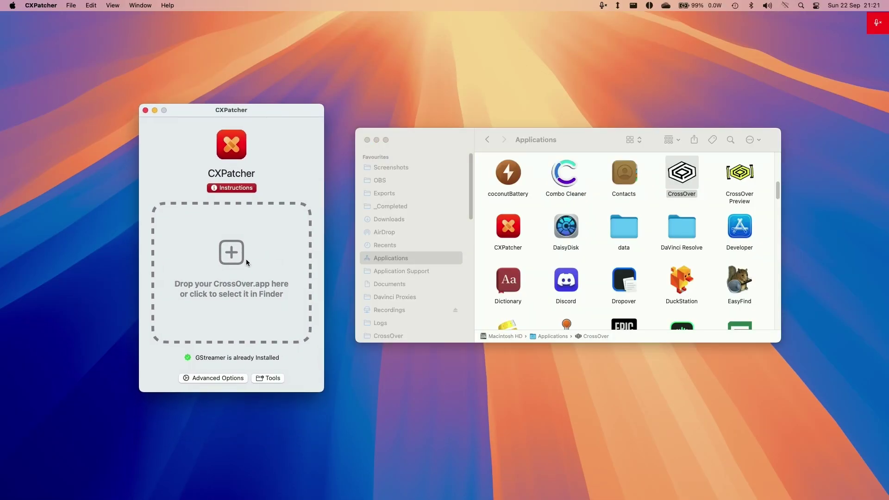
- Enable Always Advertises AVX and METAL HUD, then drop CrossOver.app onto the patcher
{"action": "left_click", "coordinate": [213, 378]}
{"action": "left_click_drag", "start_coordinate": [644, 148], "coordinate": [360, 206]}
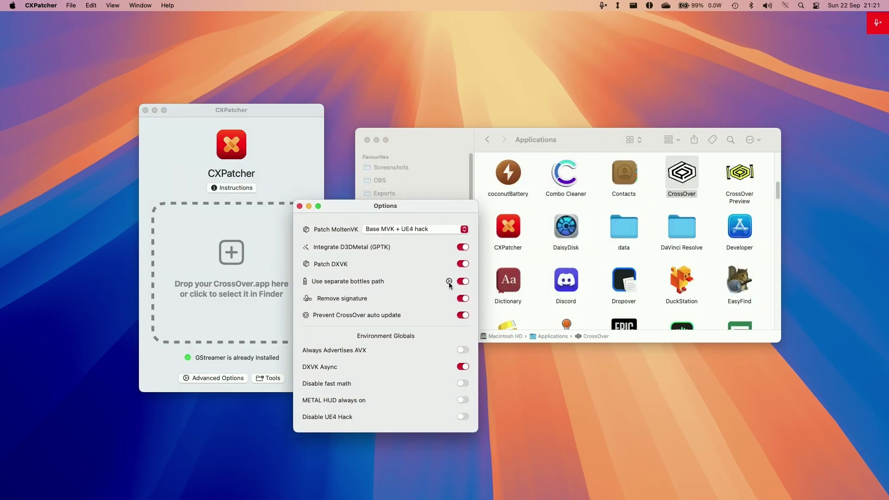
{"action": "left_click", "coordinate": [461, 351]}
{"action": "left_click", "coordinate": [463, 404]}
{"action": "key", "text": "Escape"}
{"action": "left_click_drag", "start_coordinate": [681, 172], "coordinate": [264, 269]}
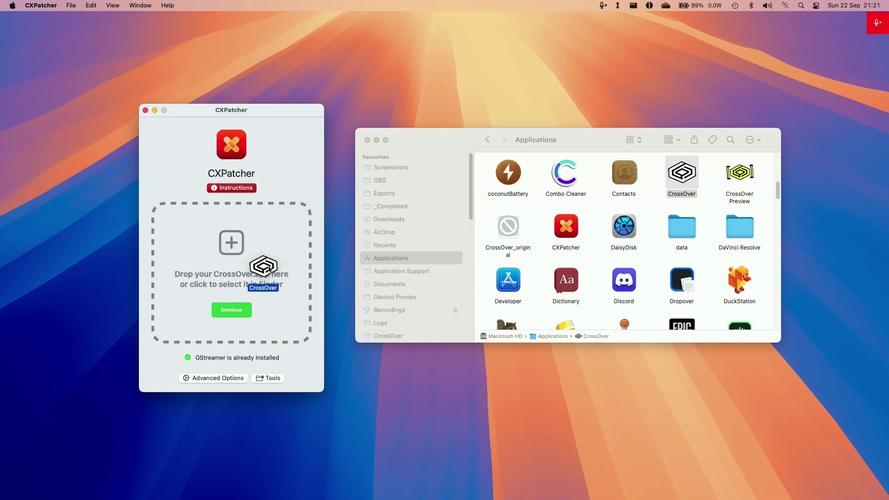
- Patch CrossOver, launch it, and install Steam, accepting the Trebuchet font licence
{"action": "left_click", "coordinate": [145, 110]}
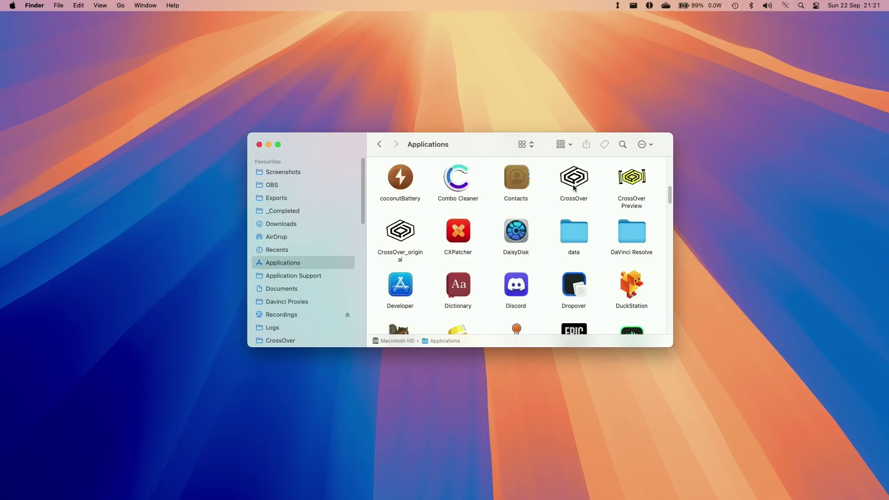
{"action": "double_click", "coordinate": [682, 174]}
{"action": "type", "text": "steam"}
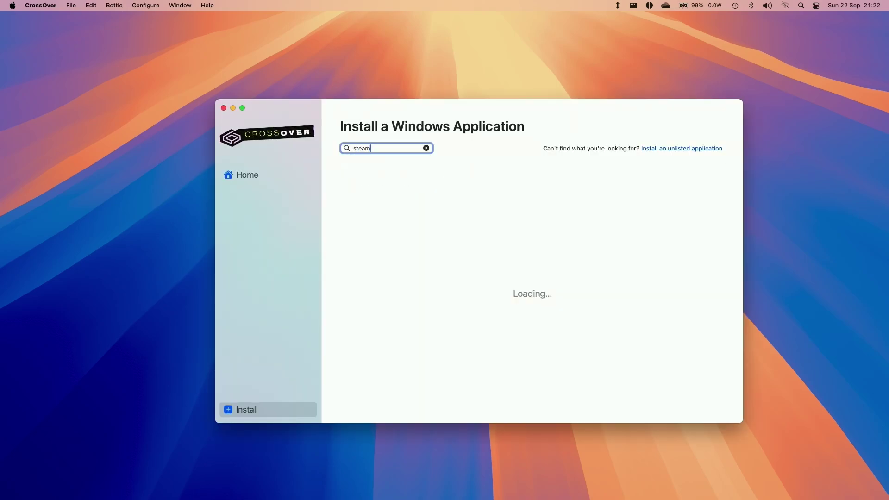
{"action": "key", "text": "Return"}
{"action": "left_click", "coordinate": [481, 324]}
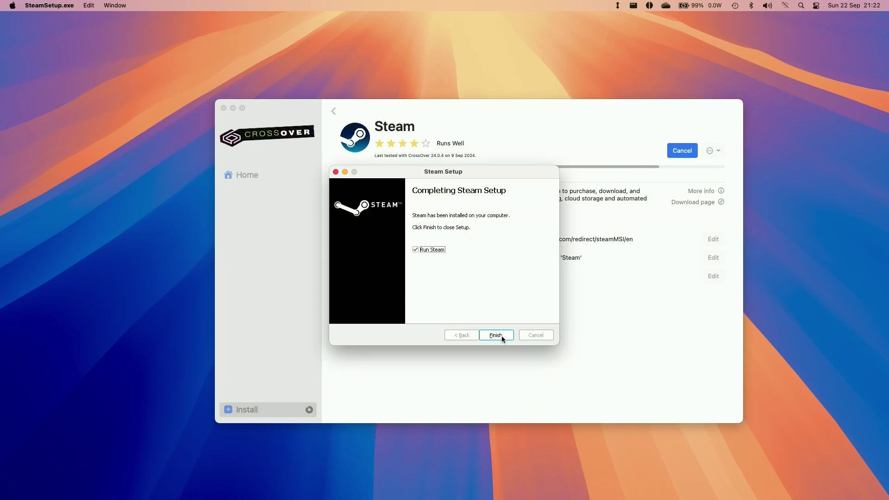
{"action": "left_click", "coordinate": [501, 338]}
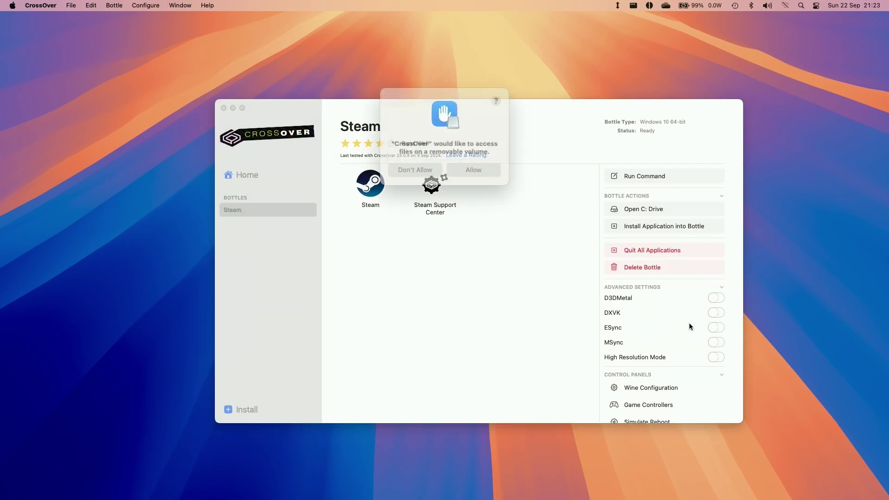
- Allow removable-volume and microphone access, enable MSync with a bottle restart, and start Steam
{"action": "left_click", "coordinate": [481, 171]}
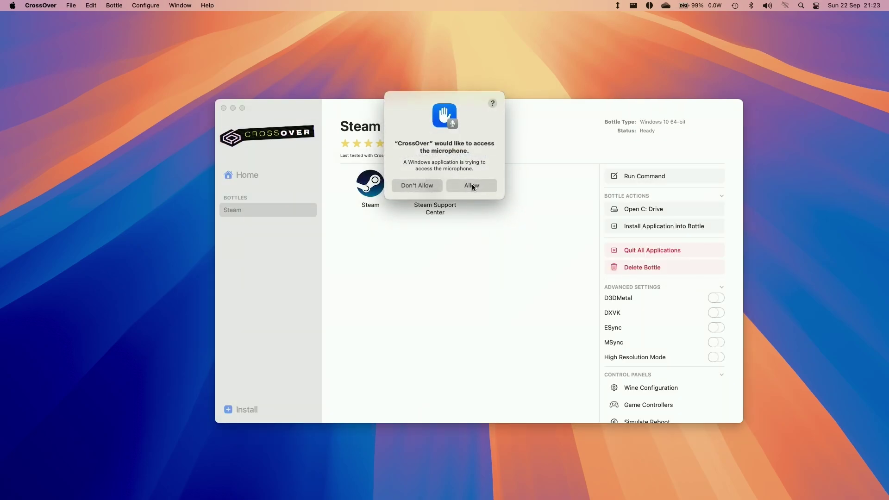
{"action": "left_click", "coordinate": [471, 187]}
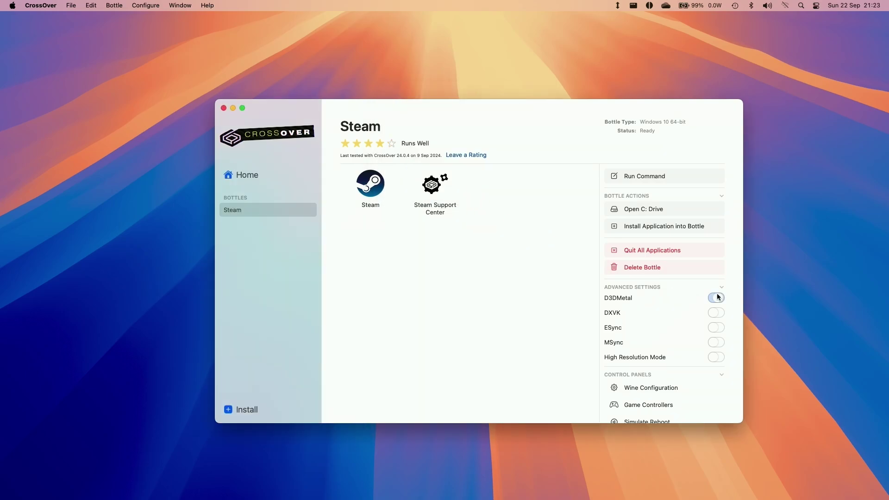
{"action": "left_click", "coordinate": [718, 342]}
{"action": "left_click", "coordinate": [481, 311]}
{"action": "double_click", "coordinate": [370, 184]}
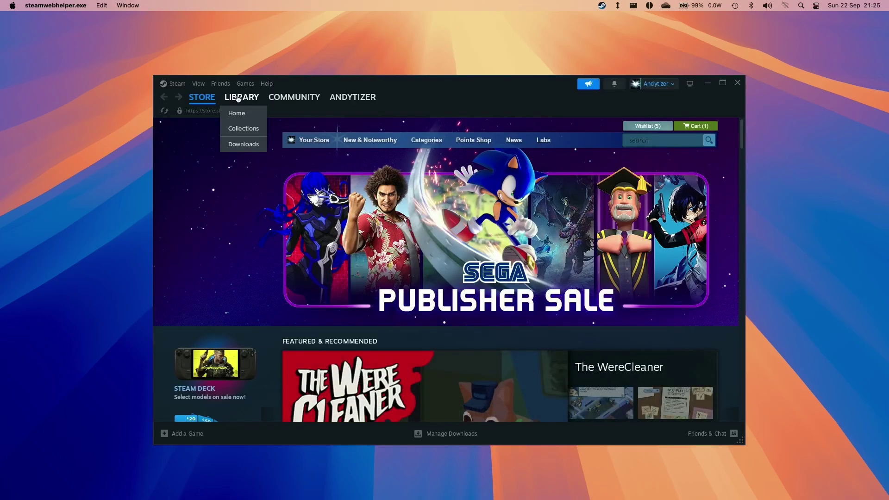
- Switch Steam to the Library to locate FINAL FANTASY VII REMAKE INTERGRADE
{"action": "left_click", "coordinate": [237, 98]}
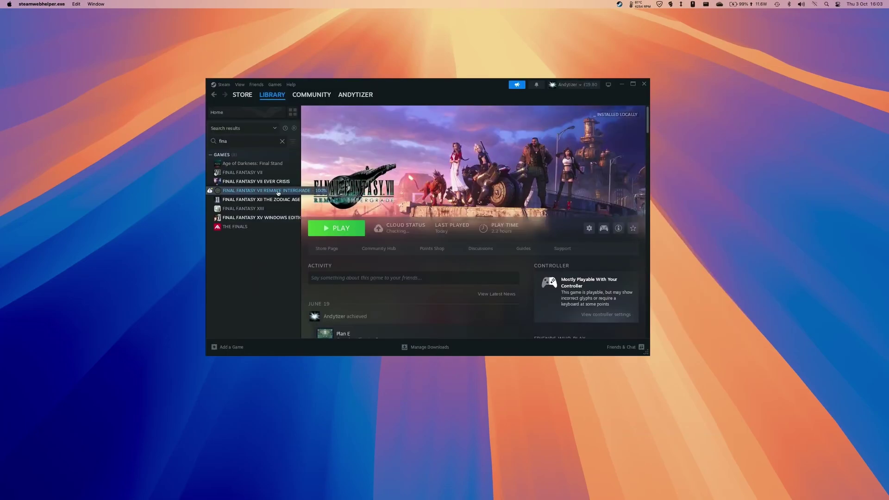
- Enter -dx11 in the game's Properties Launch Options and start FINAL FANTASY VII REMAKE INTERGRADE
{"action": "right_click", "coordinate": [277, 191]}
{"action": "left_click", "coordinate": [297, 255]}
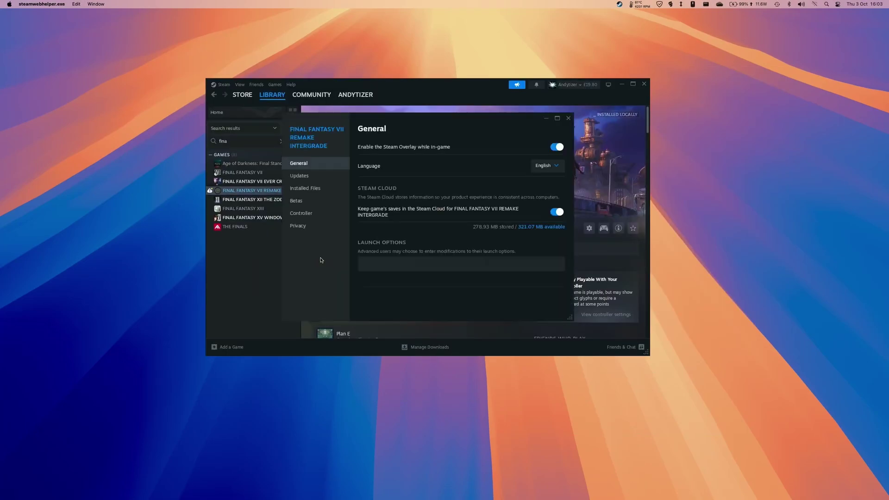
{"action": "left_click", "coordinate": [387, 264]}
{"action": "type", "text": "-dx11"}
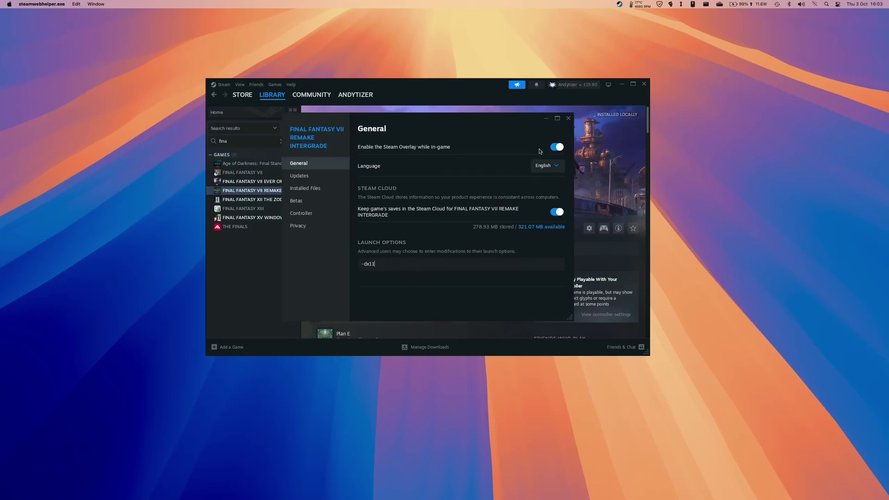
{"action": "left_click", "coordinate": [568, 118]}
{"action": "left_click", "coordinate": [341, 228]}
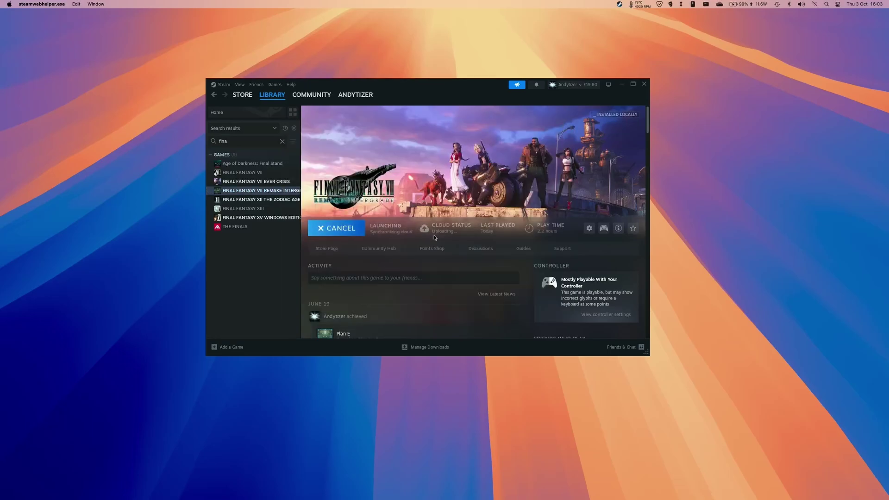